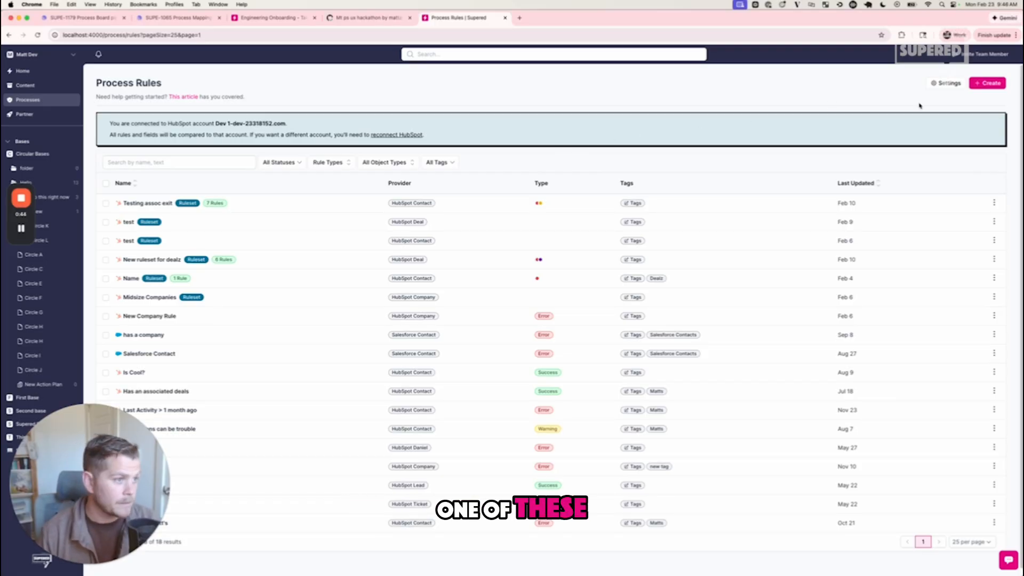
- Start a new process ruleset with the name "name" and the description "description"
left_click(987, 85)
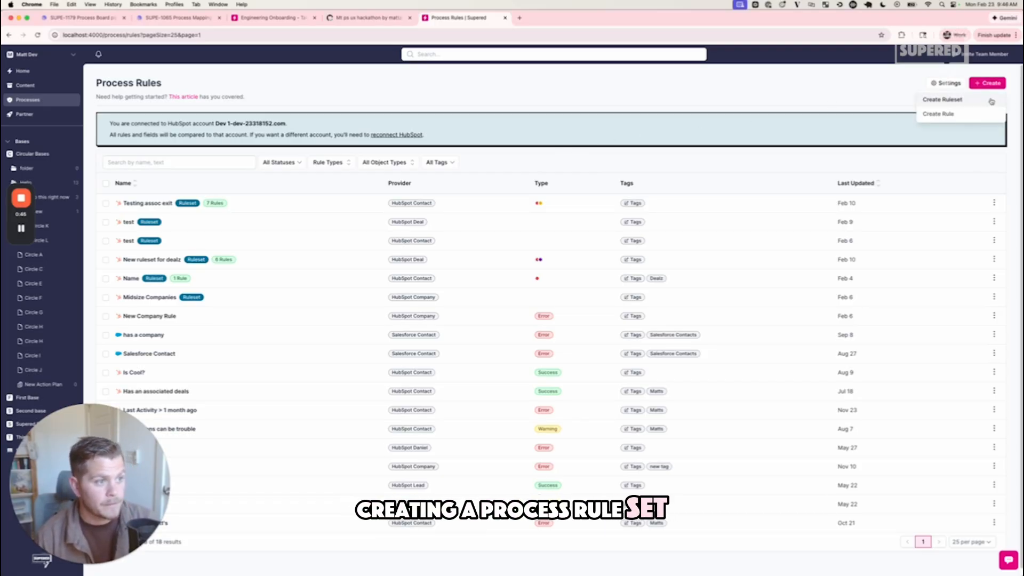
left_click(988, 84)
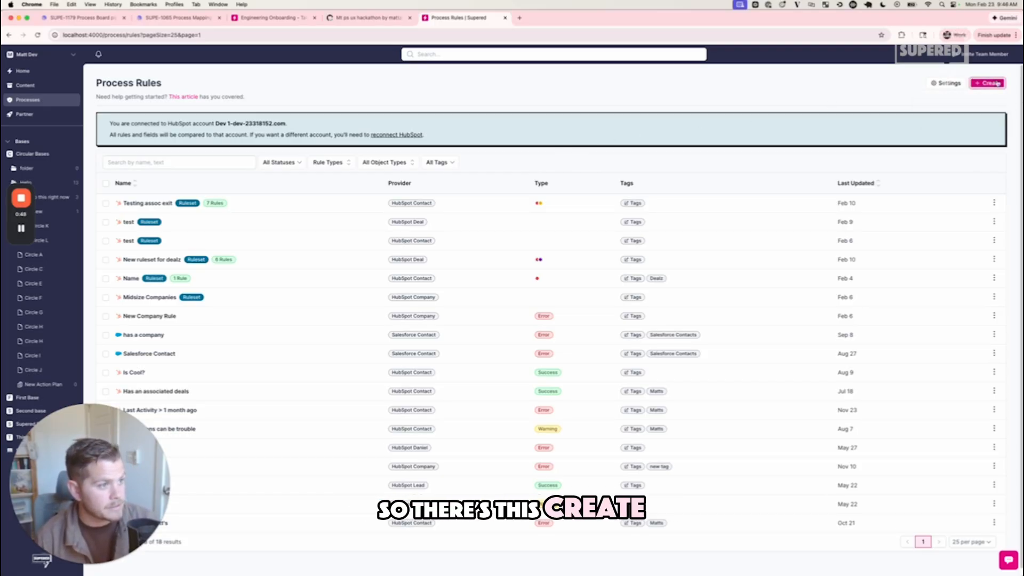
left_click(996, 83)
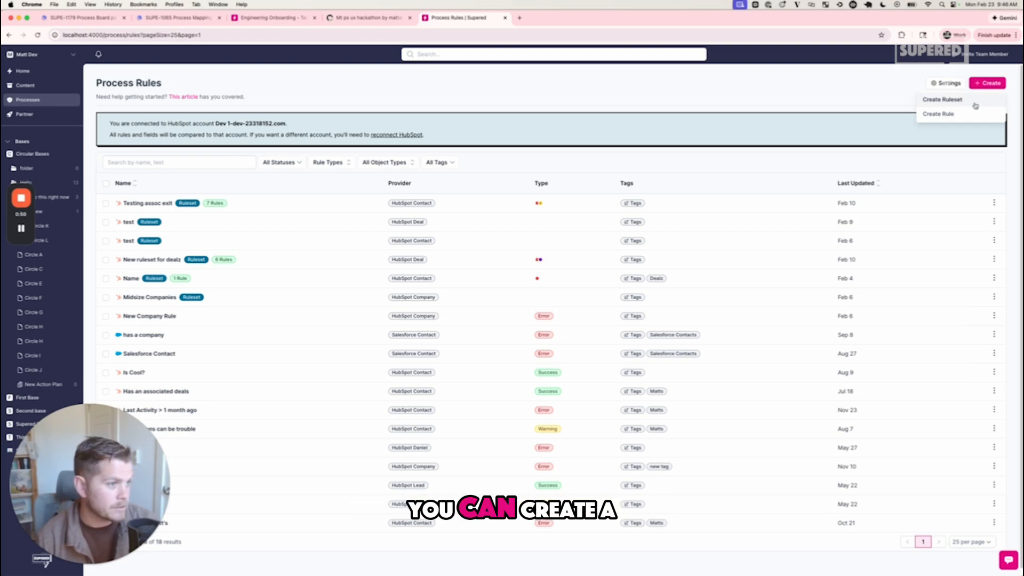
left_click(976, 102)
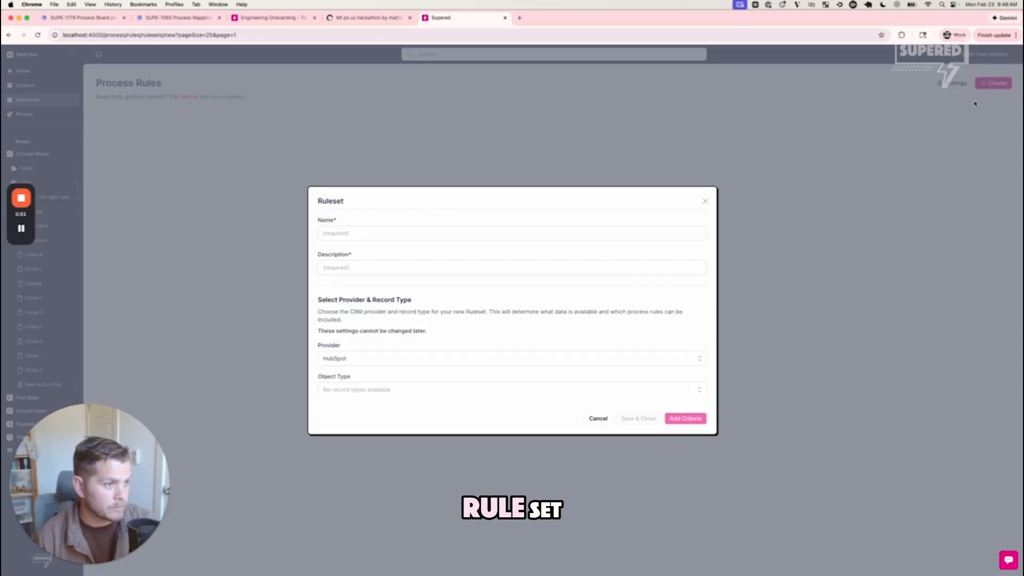
left_click(341, 233)
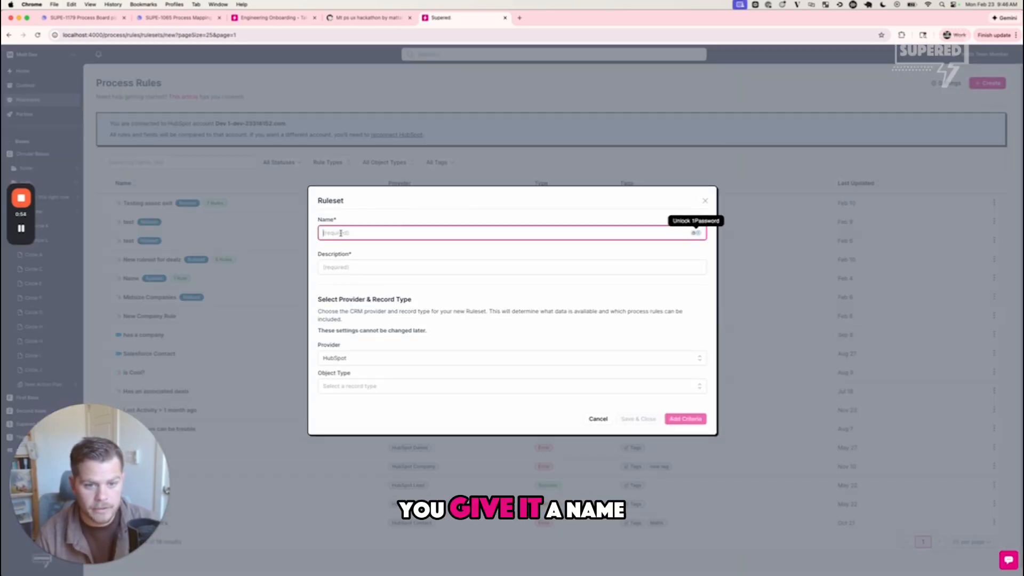
type("name")
key("Tab")
type("descript")
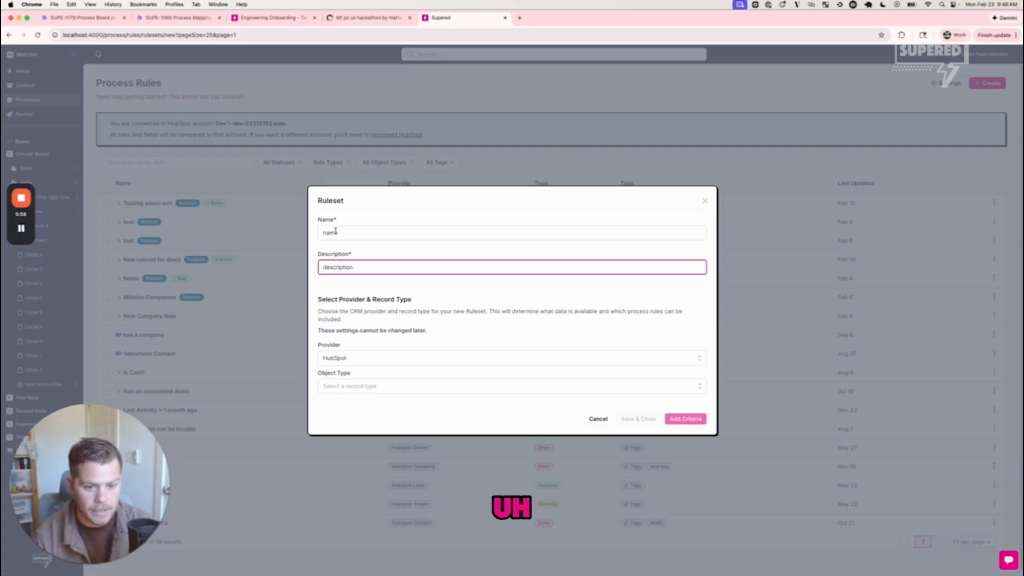
left_click(492, 318)
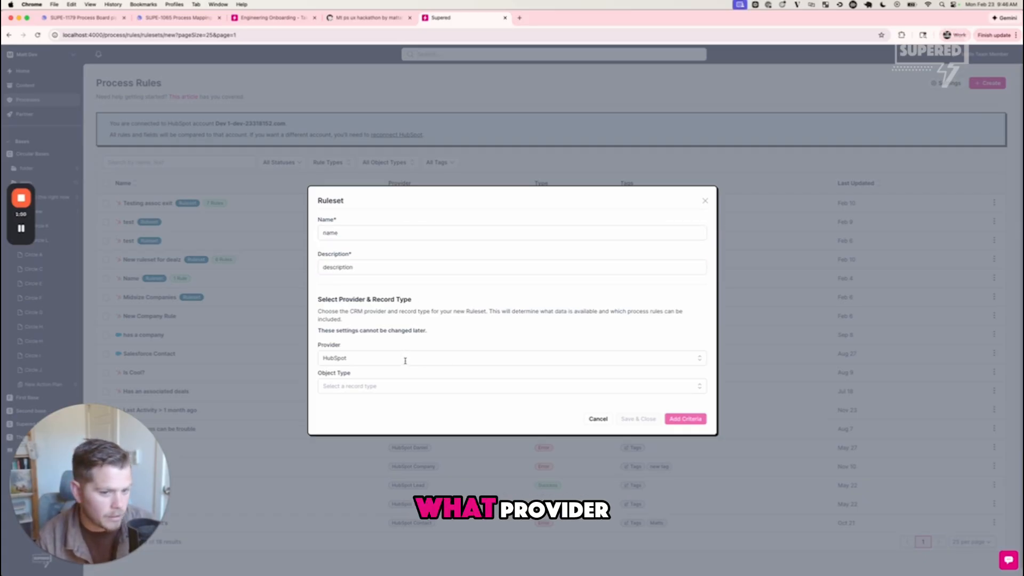
- Set the ruleset's object type to Contact for HubSpot and continue to defining its criteria
left_click(407, 388)
left_click(392, 405)
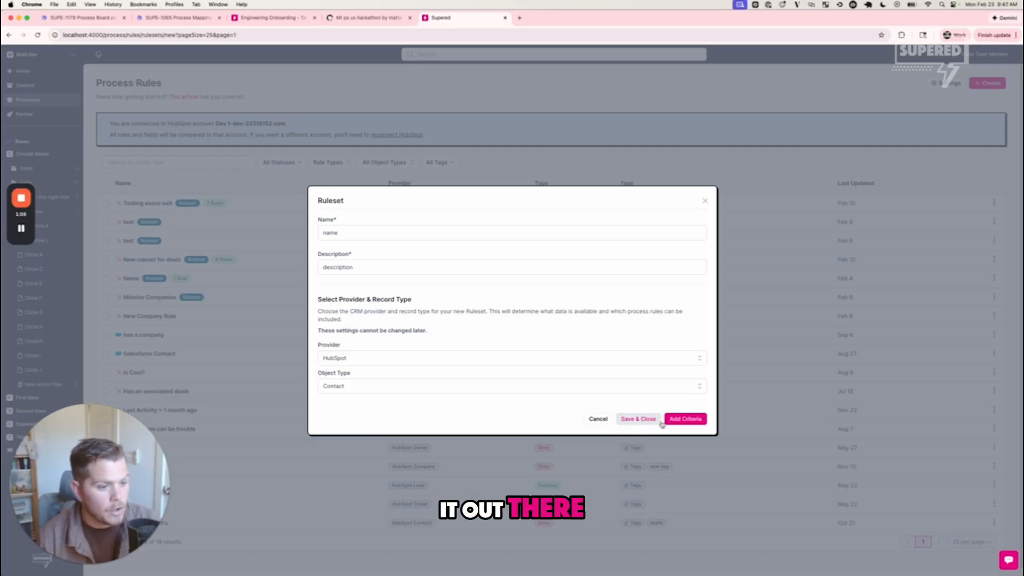
left_click(680, 422)
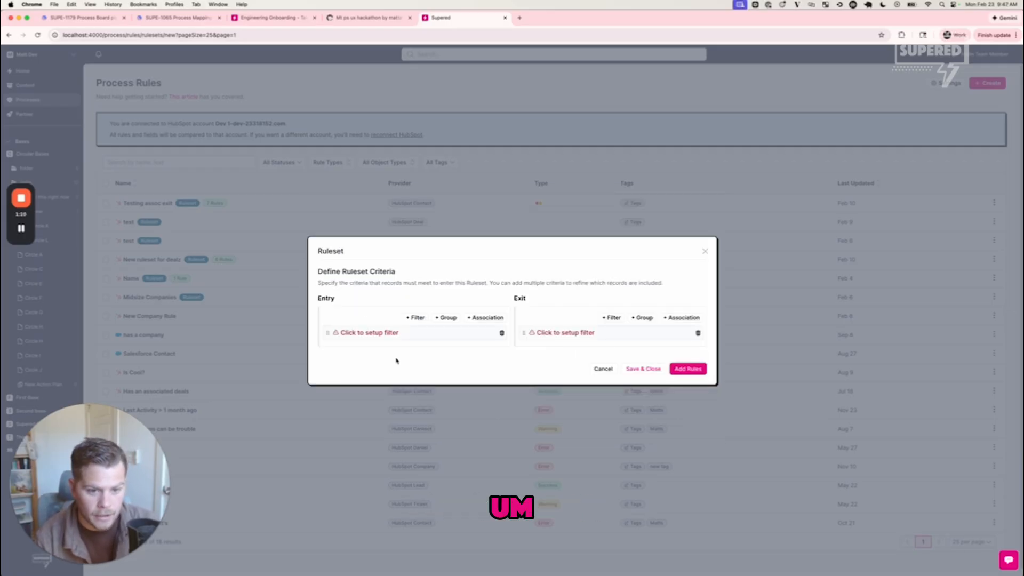
- Define the entry criteria so First Name (firstname) is any of two values, the short and full forms of the contact's first name
left_click(362, 333)
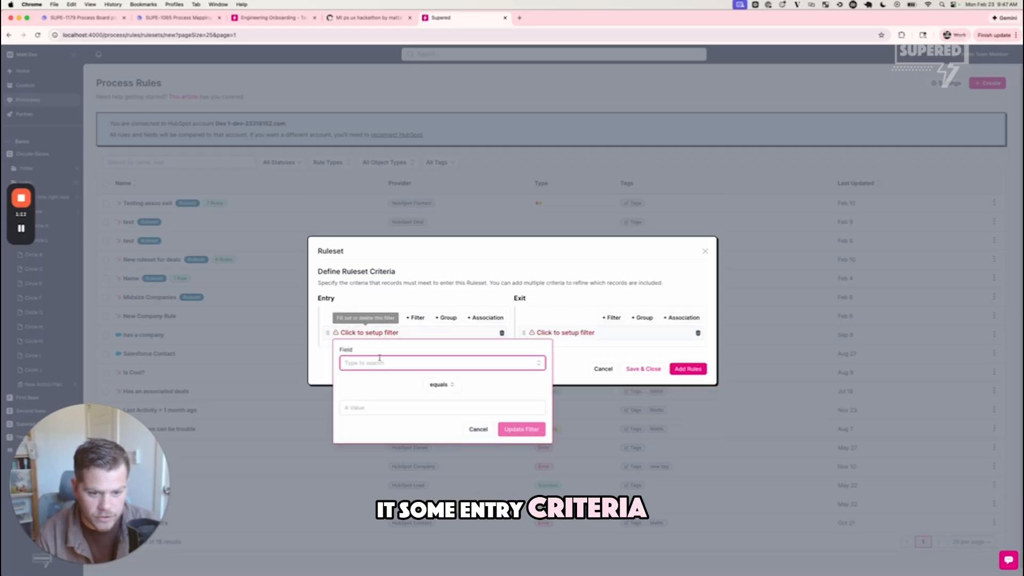
left_click(377, 364)
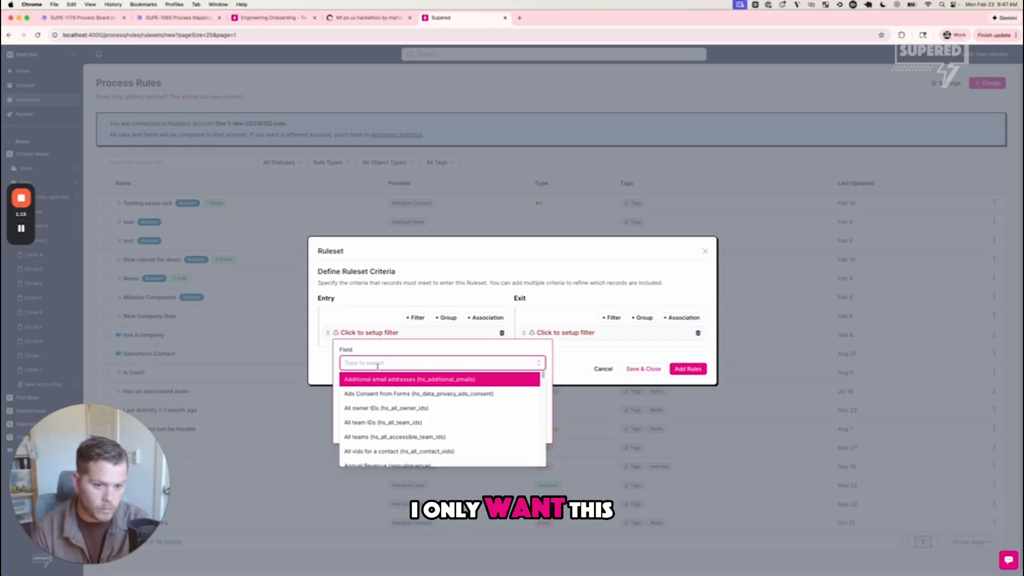
type("first")
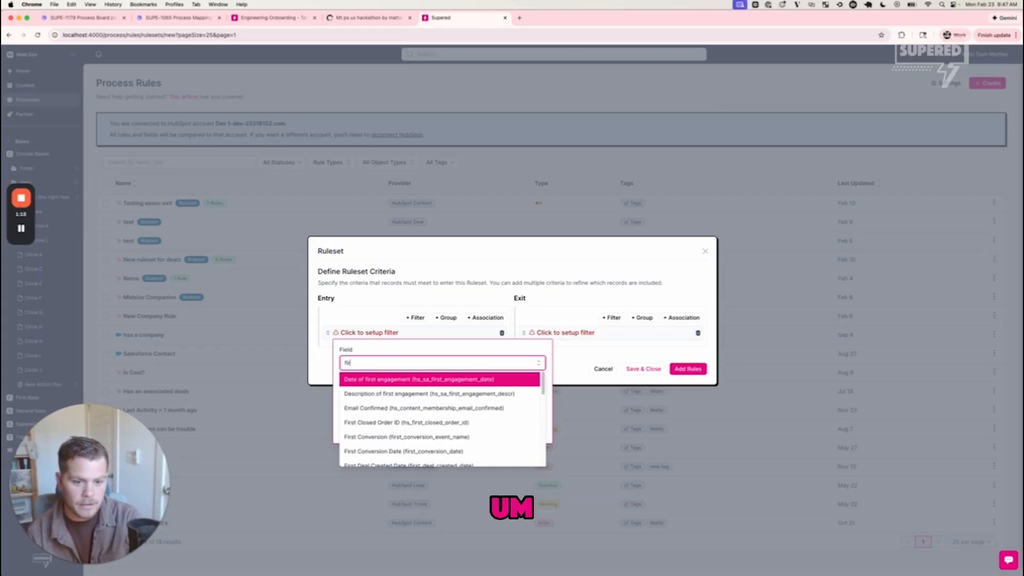
type(" nam")
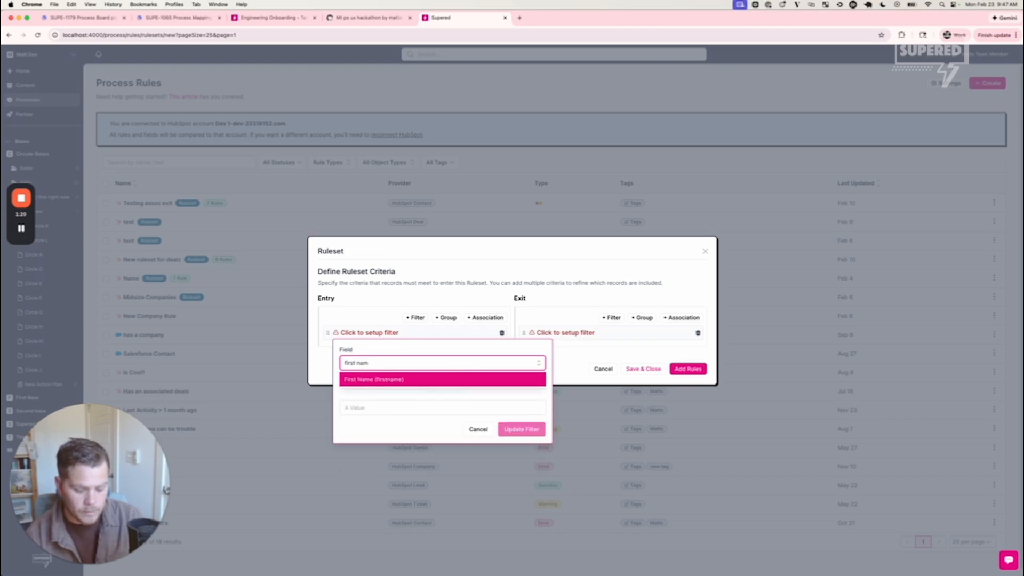
key("Return")
left_click(450, 407)
type("Matt")
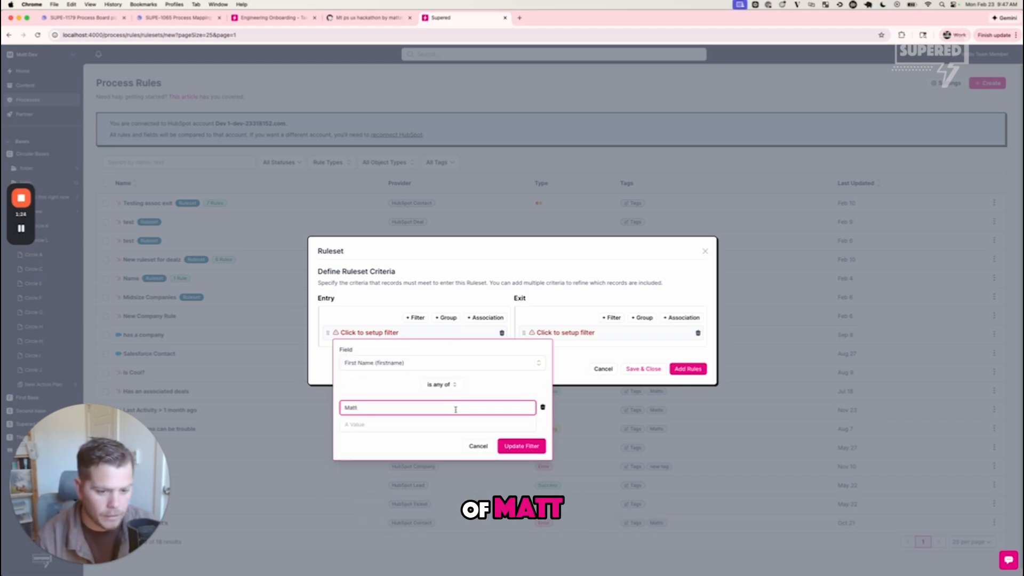
left_click(447, 425)
type("Ma")
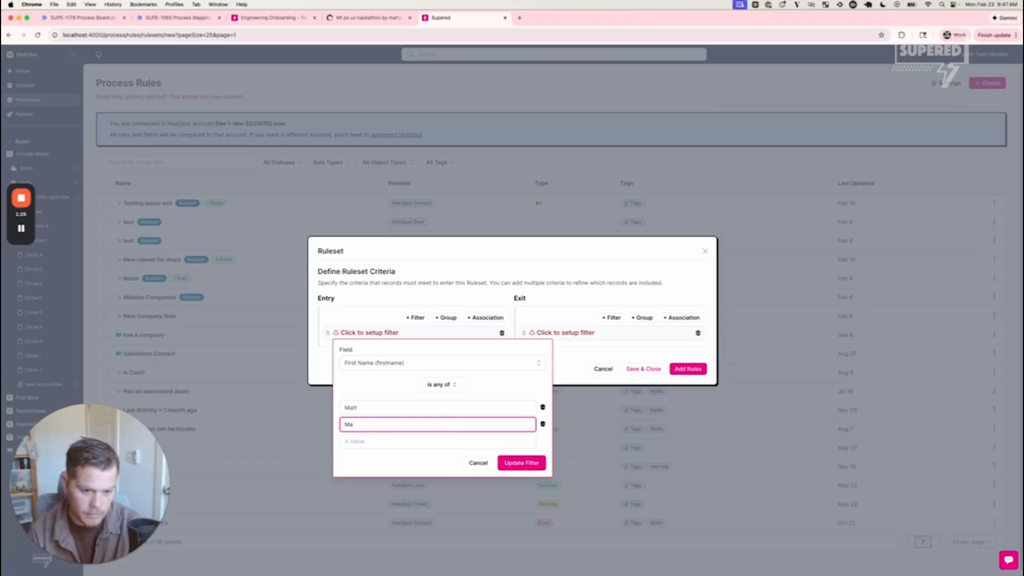
type("tthew")
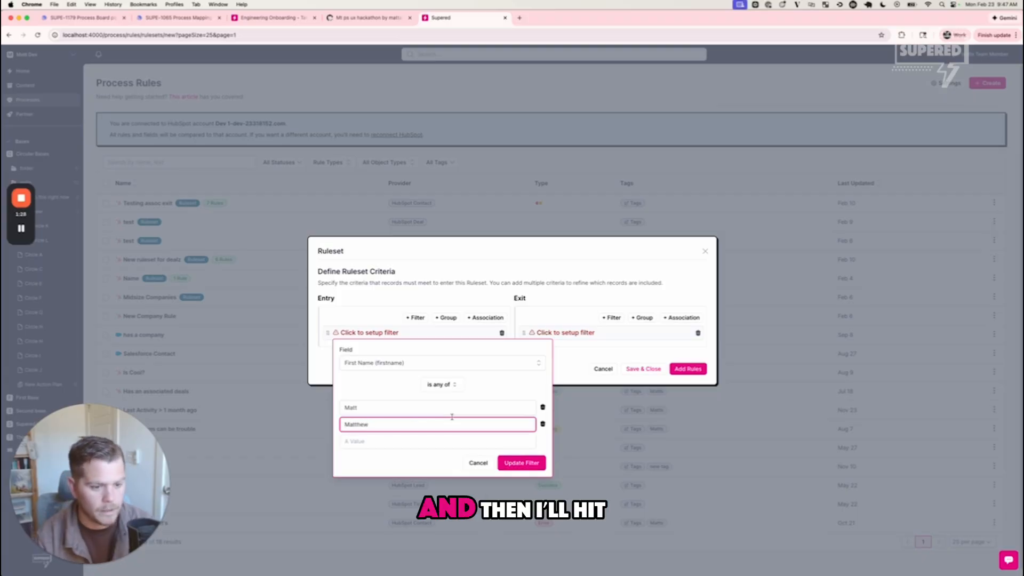
left_click(527, 463)
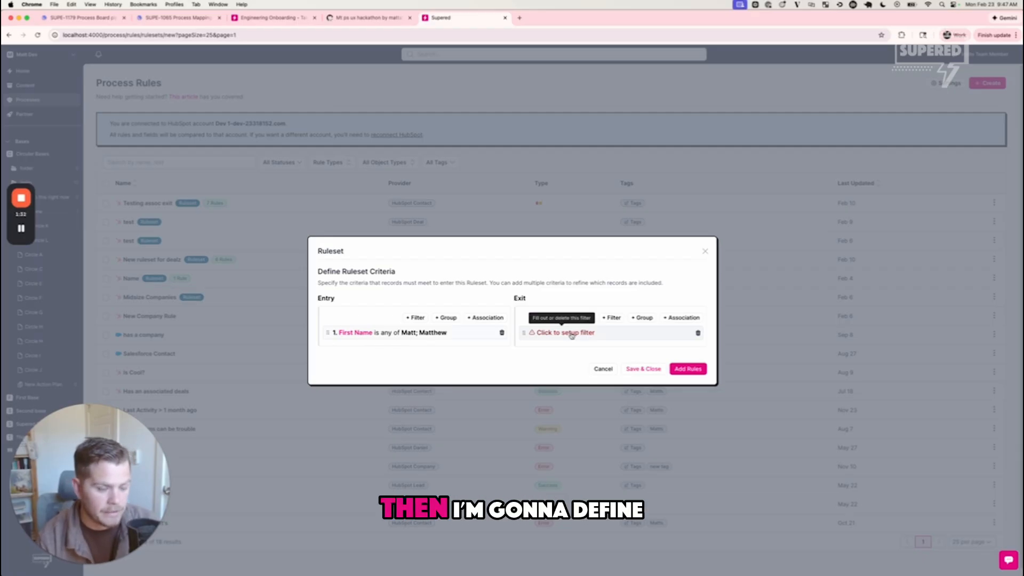
- Define the exit criteria so the custom field "is cool?" equals Yes
left_click(572, 334)
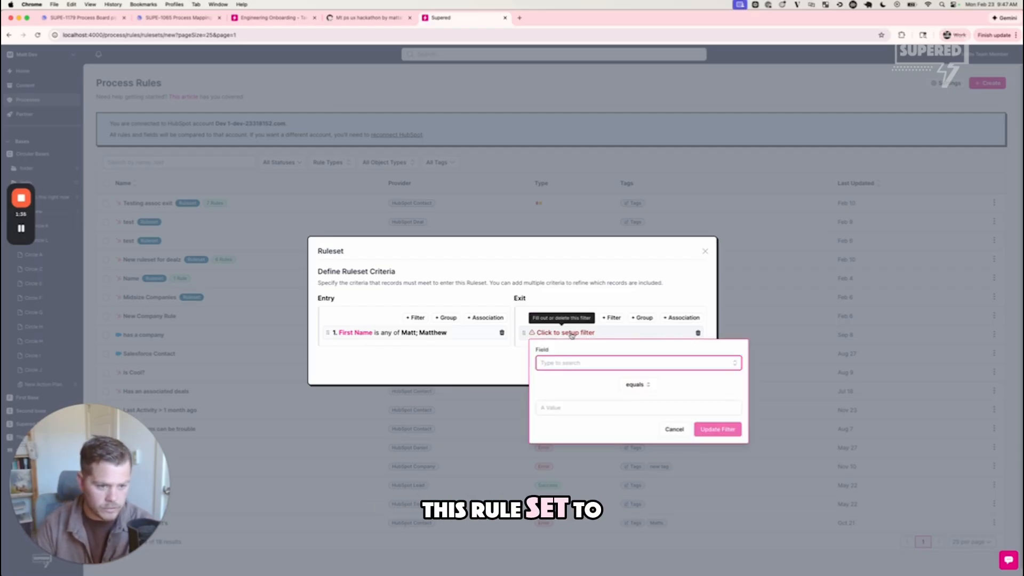
type("is")
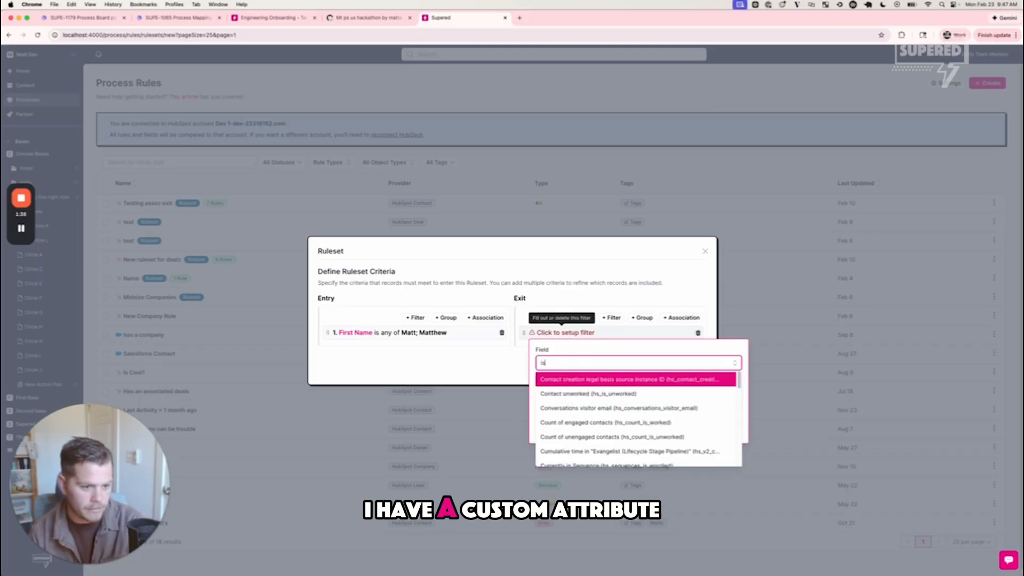
type("coo")
key("BackSpace")
key("BackSpace")
key("BackSpace")
type("co")
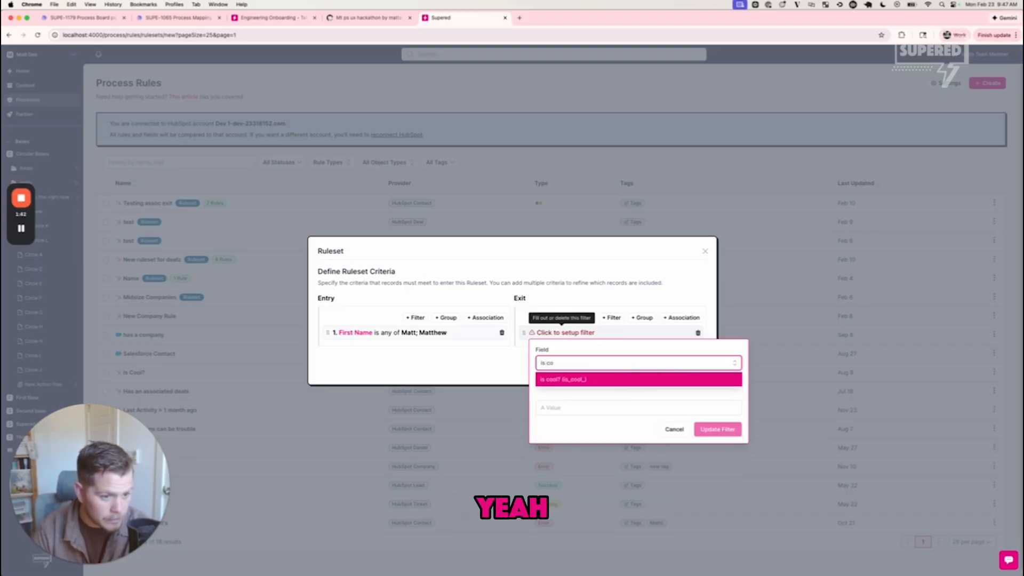
key("Return")
left_click(608, 409)
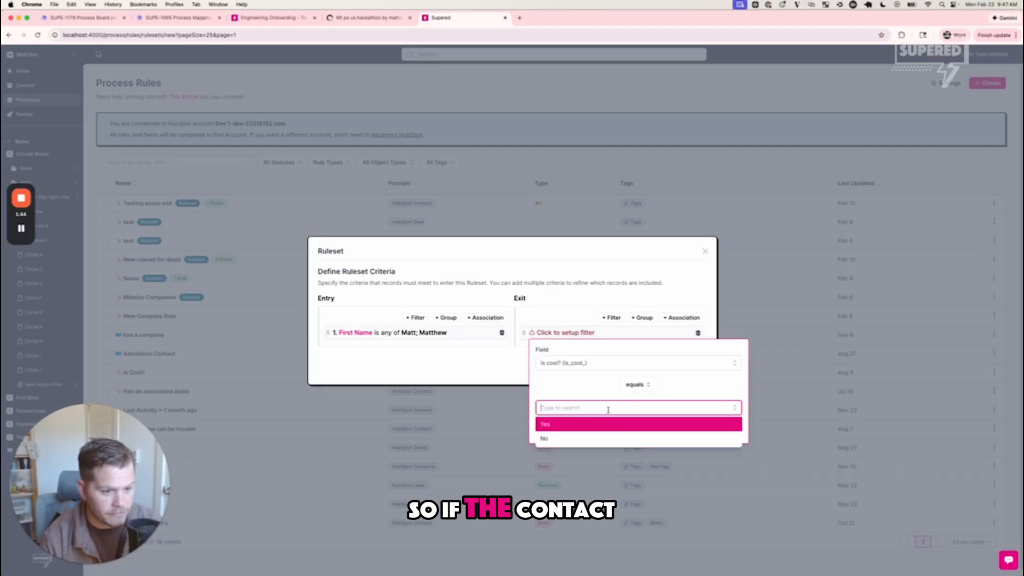
left_click(576, 425)
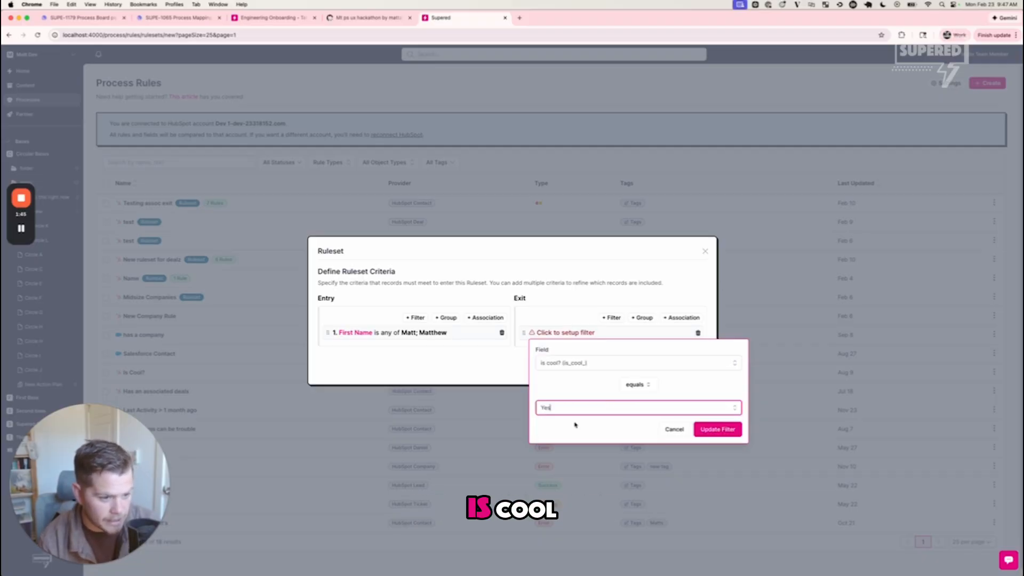
left_click(718, 429)
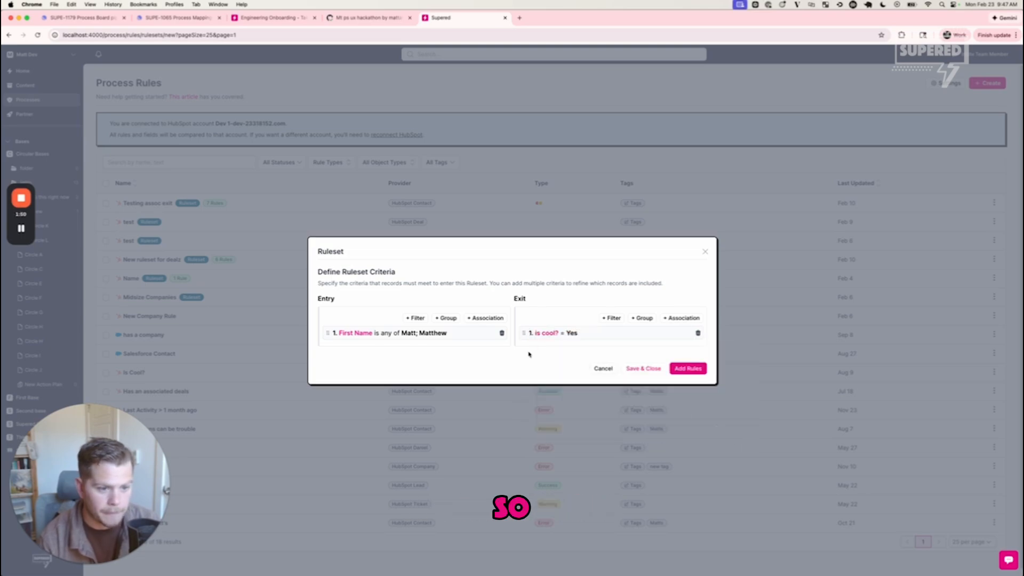
- Add the process rules "Has an associated deals", "new has_company" and "Last Activity > 1 month ago", and save the ruleset
left_click(689, 369)
left_click(397, 324)
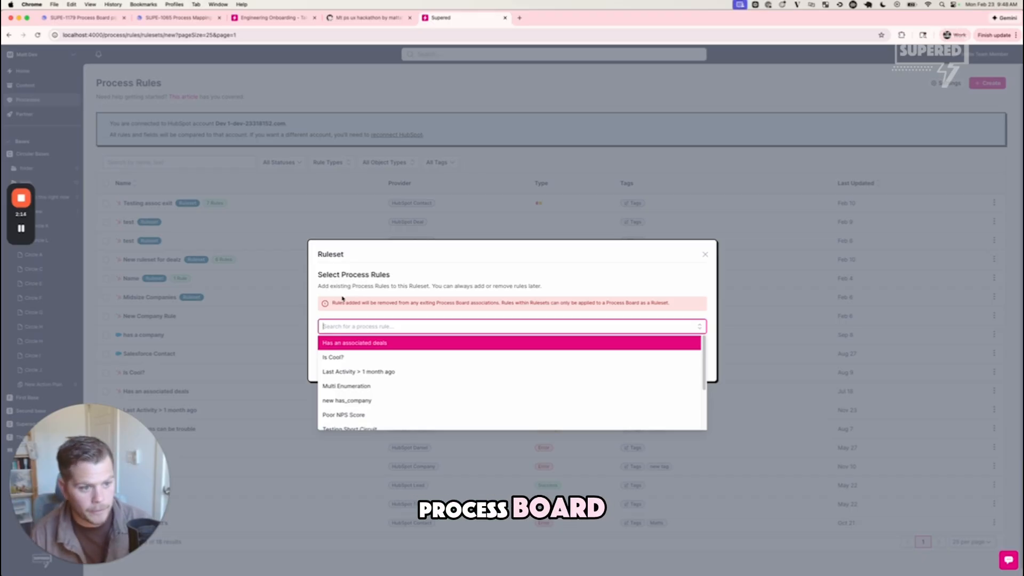
left_click(376, 343)
left_click(373, 294)
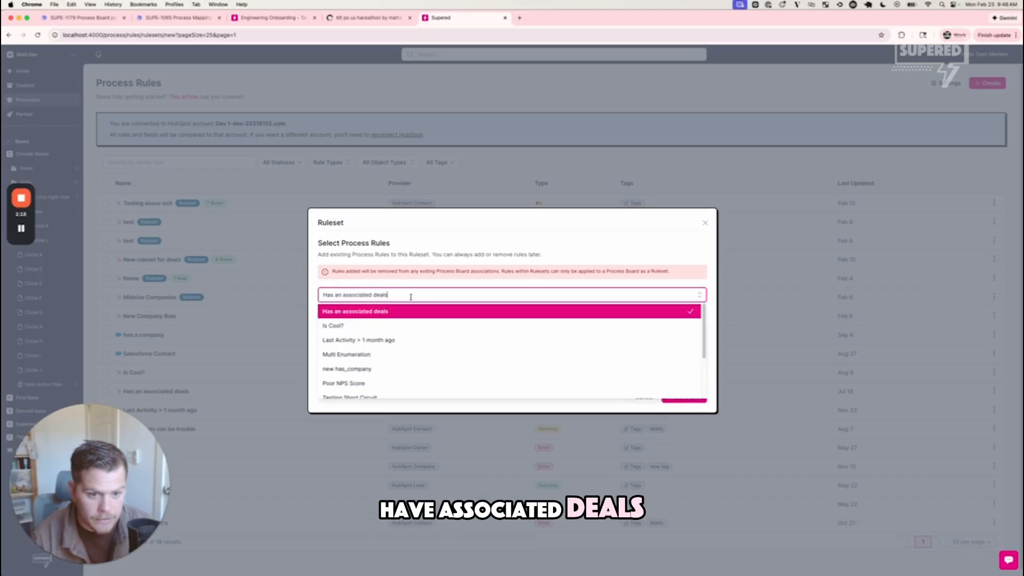
left_click(416, 368)
left_click(418, 284)
left_click(392, 335)
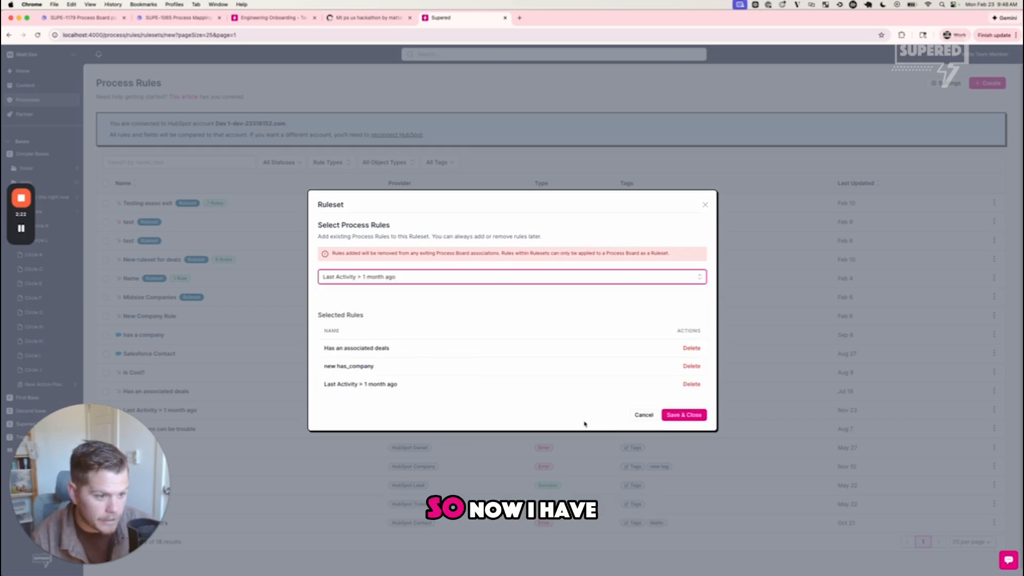
left_click(688, 417)
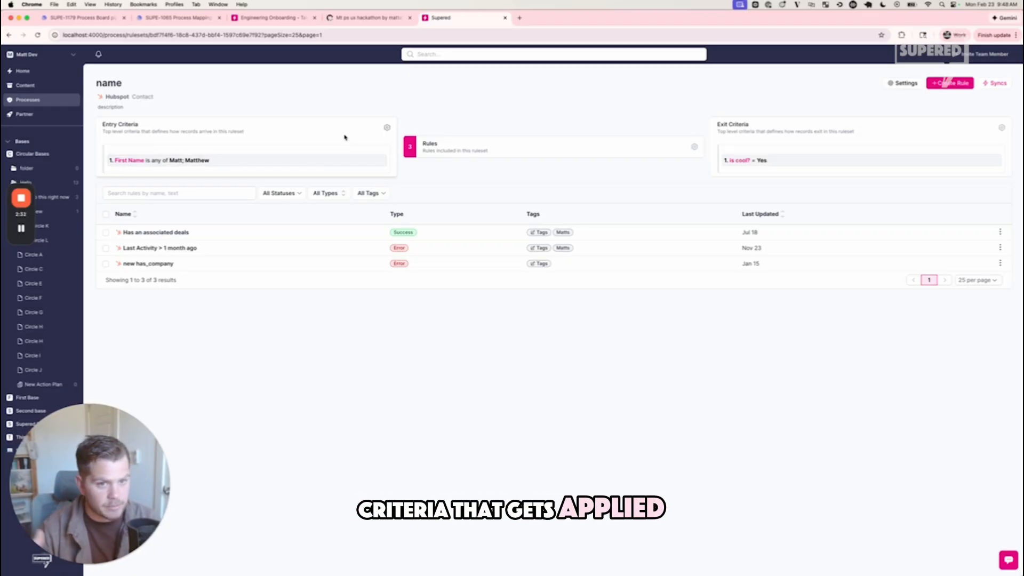
- Review the ruleset's entry criteria, exit criteria and rule mappings, closing each editor without changes
left_click(388, 129)
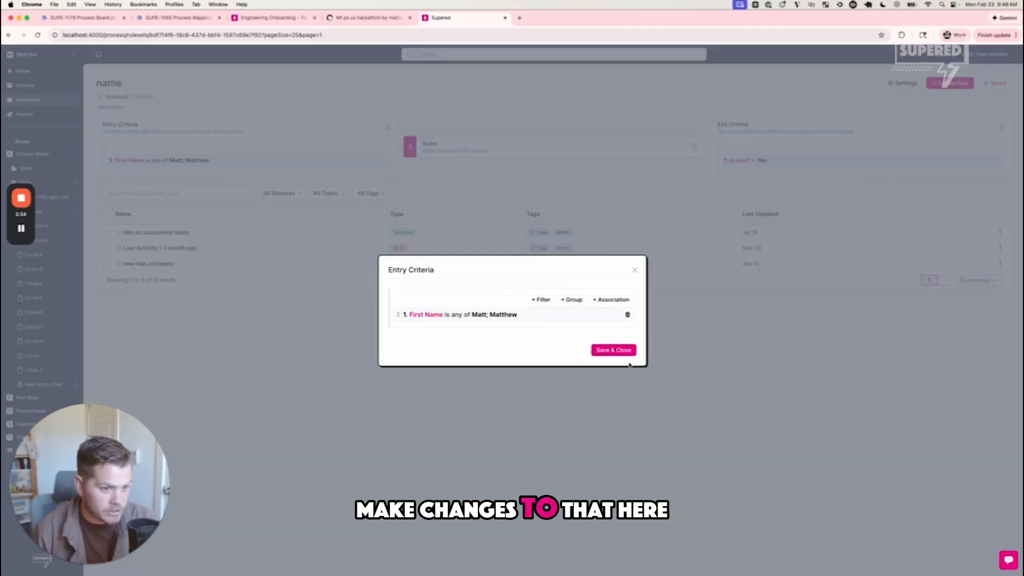
left_click(712, 266)
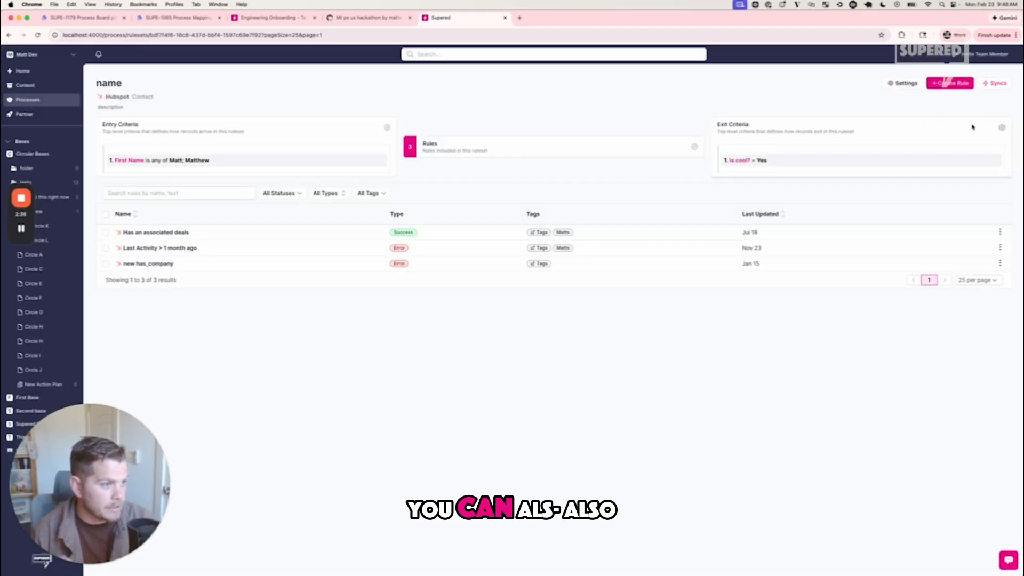
left_click(1003, 128)
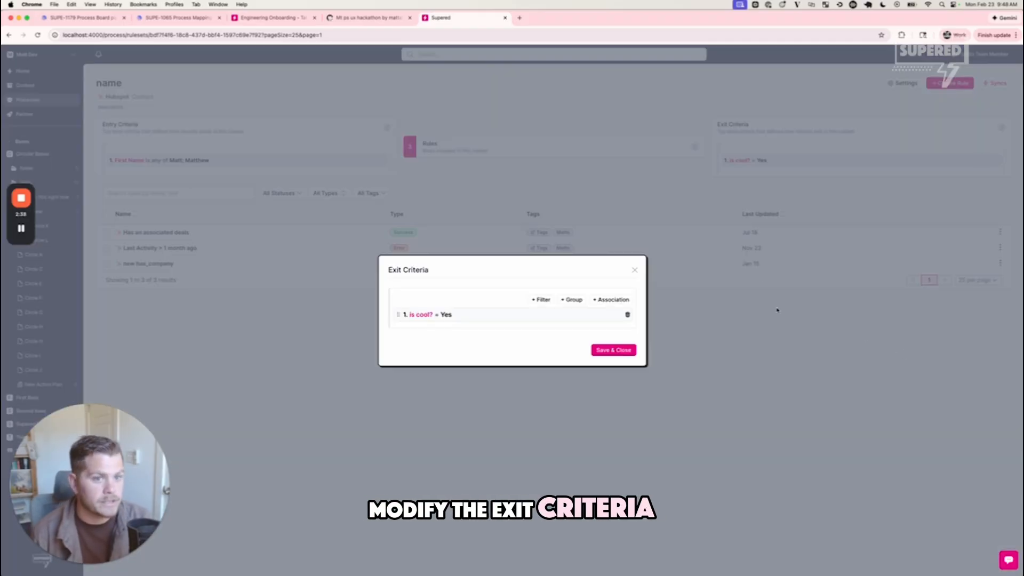
left_click(646, 252)
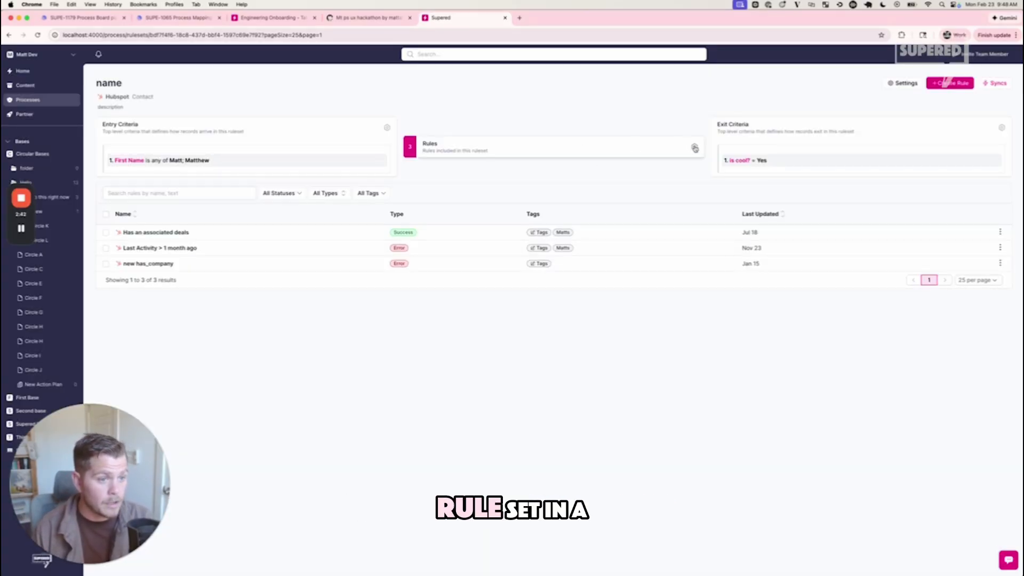
left_click(695, 148)
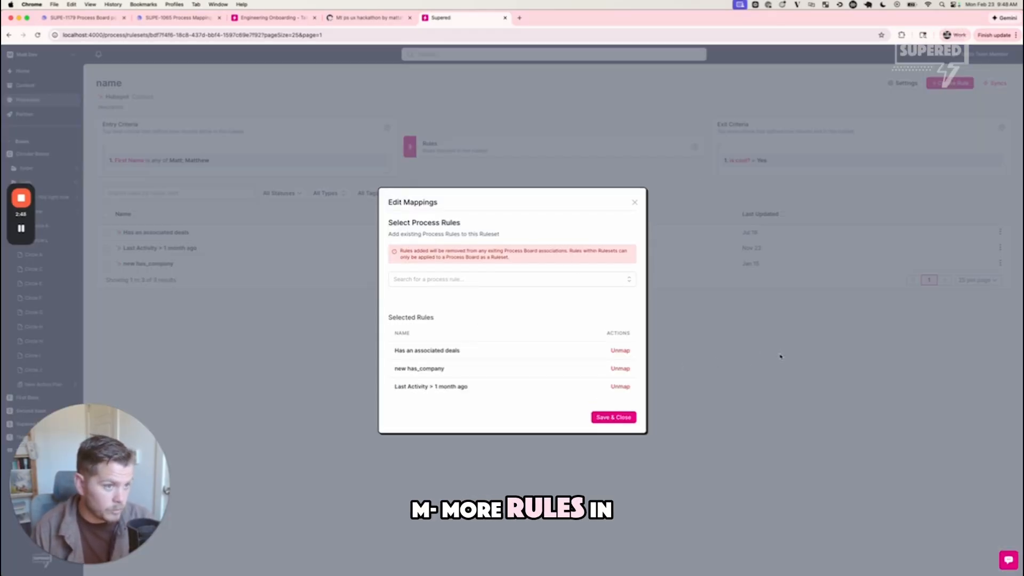
left_click(781, 356)
- View the ruleset's blank new-rule form, close it, and open the "Has an associated deals" rule for review
left_click(950, 83)
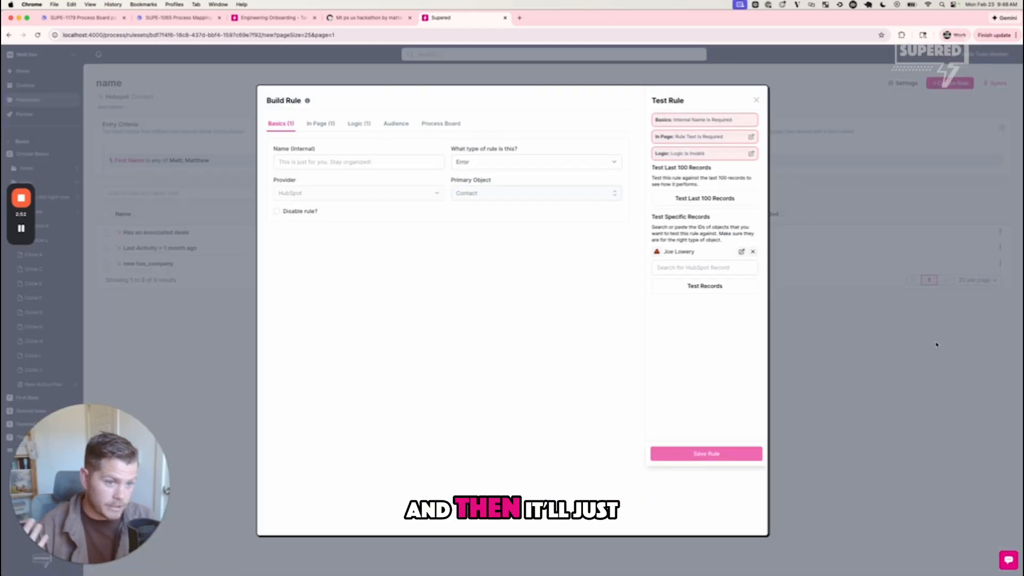
left_click(885, 353)
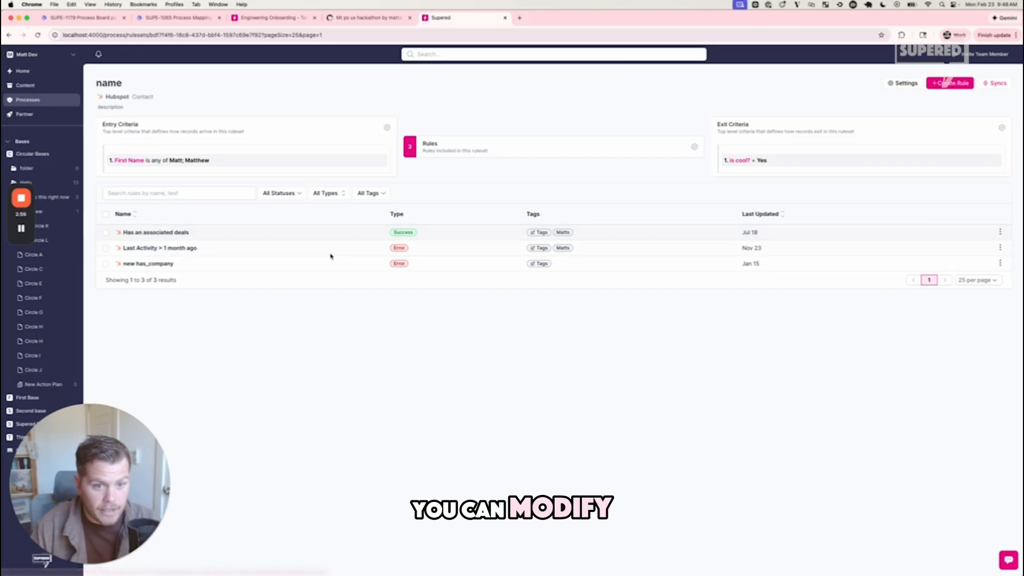
left_click(155, 233)
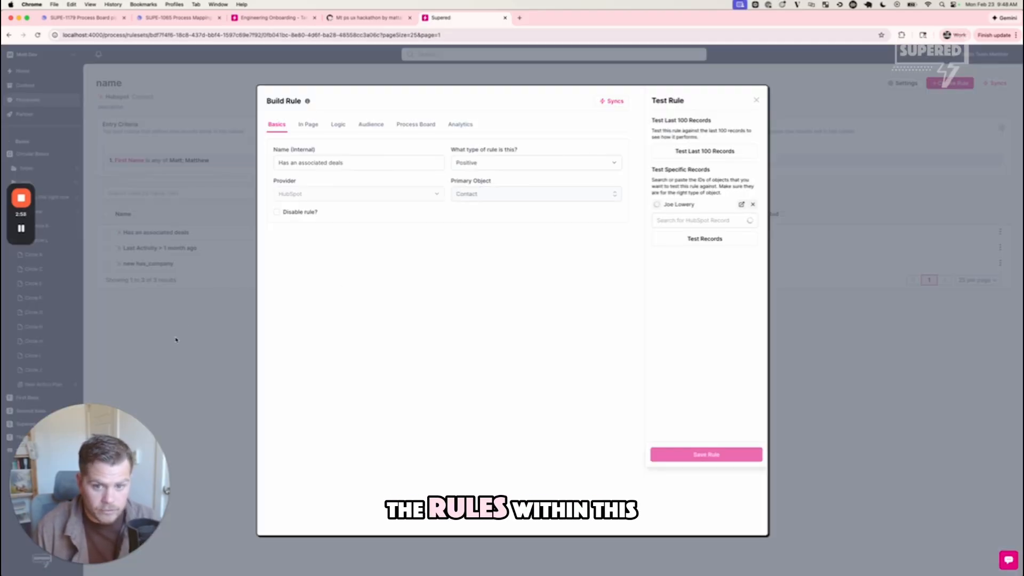
- Close the "Has an associated deals" rule without changes and go to the Process Rules list
left_click(176, 339)
mouse_move(44, 100)
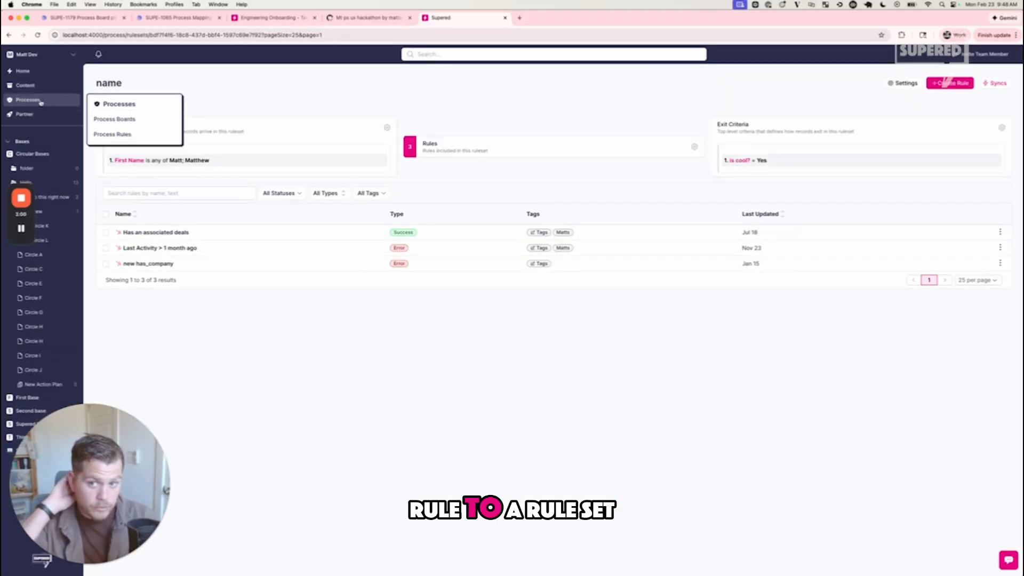
left_click(111, 134)
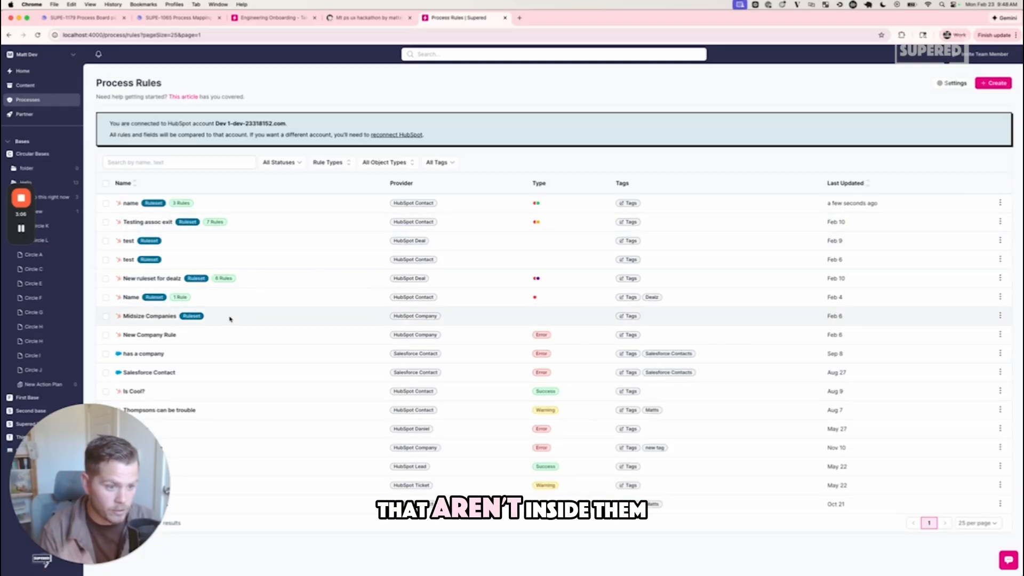
- Map the rules "New Company Rule" and "Is Cool?" together into the Midsize Companies ruleset
left_click(105, 334)
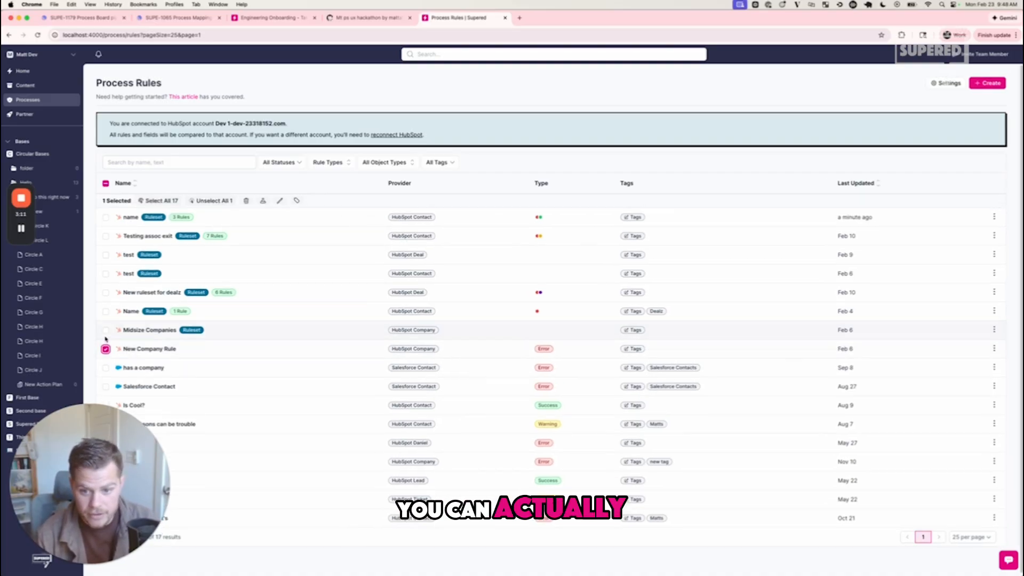
left_click(106, 370)
left_click(106, 369)
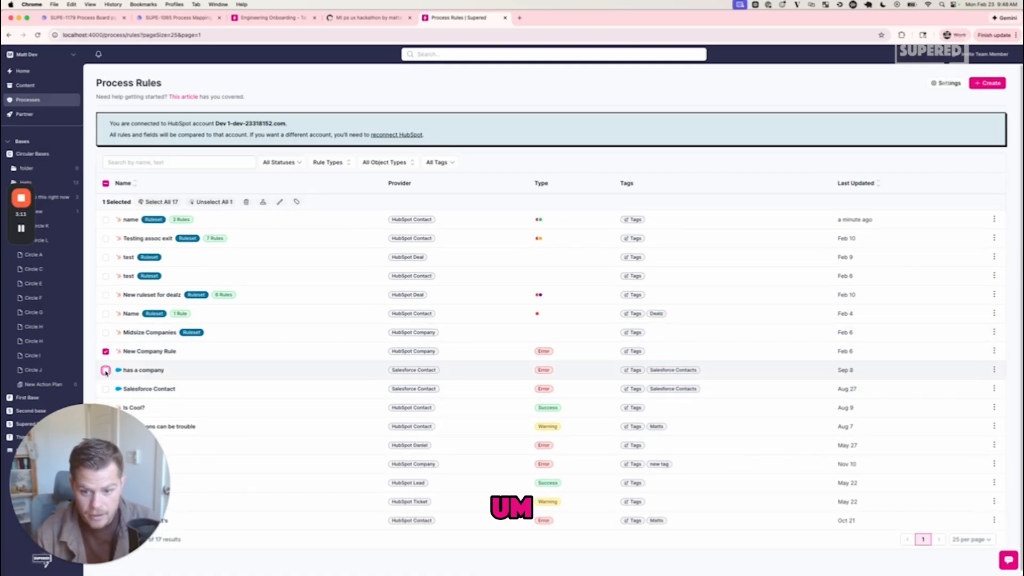
scroll(170, 419, "down", 1)
left_click(106, 403)
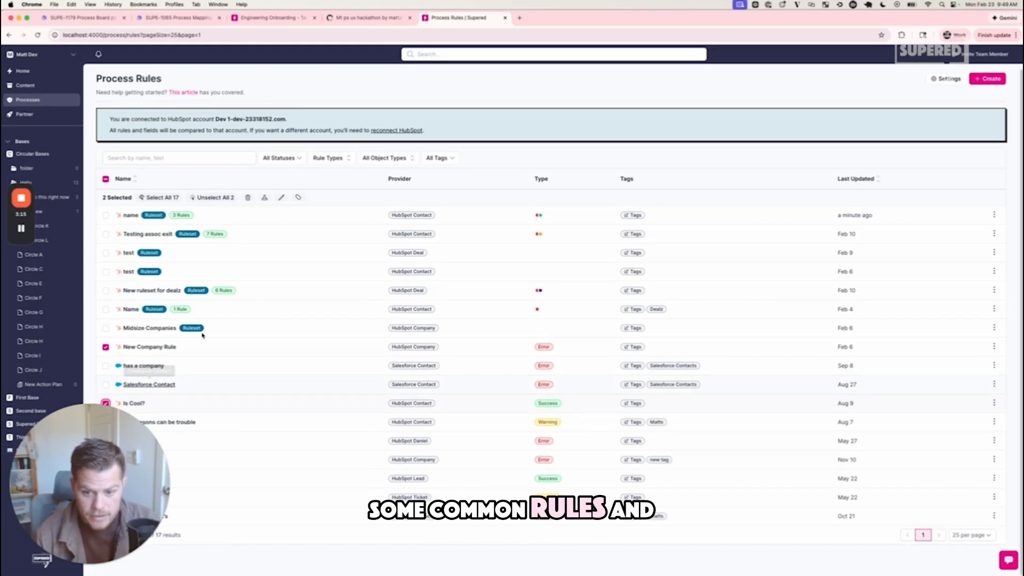
left_click(264, 197)
left_click(443, 306)
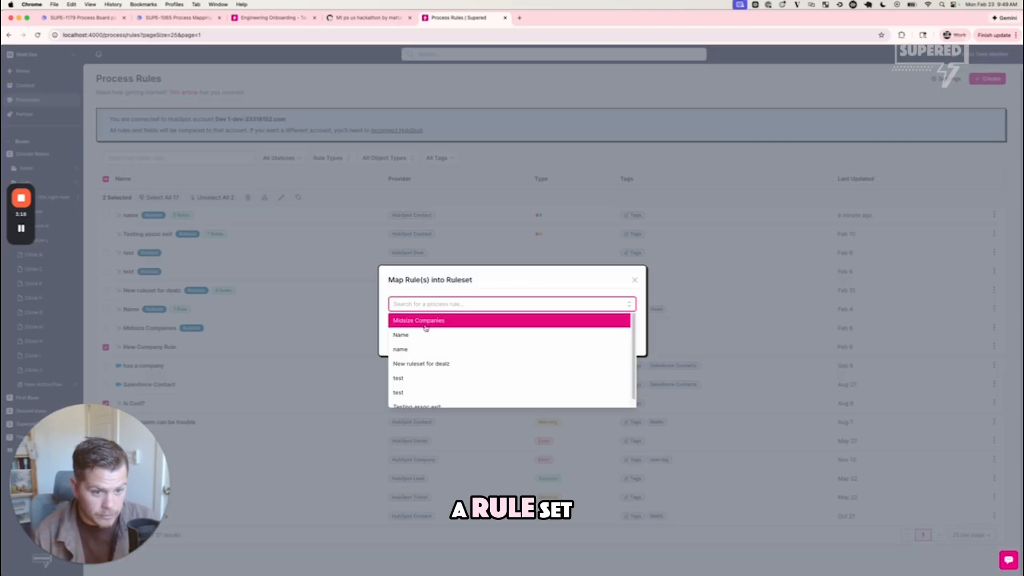
left_click(424, 323)
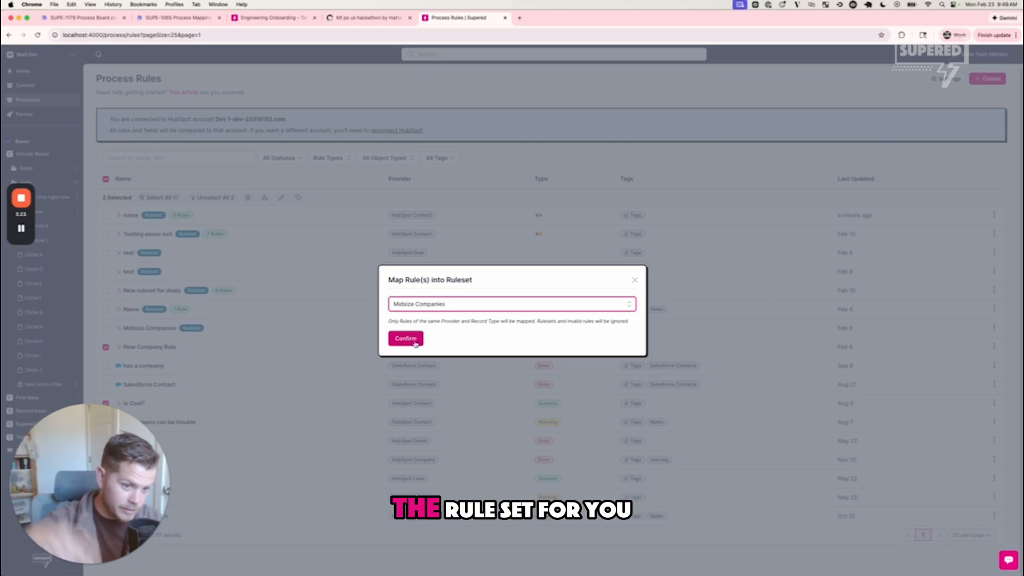
left_click(415, 343)
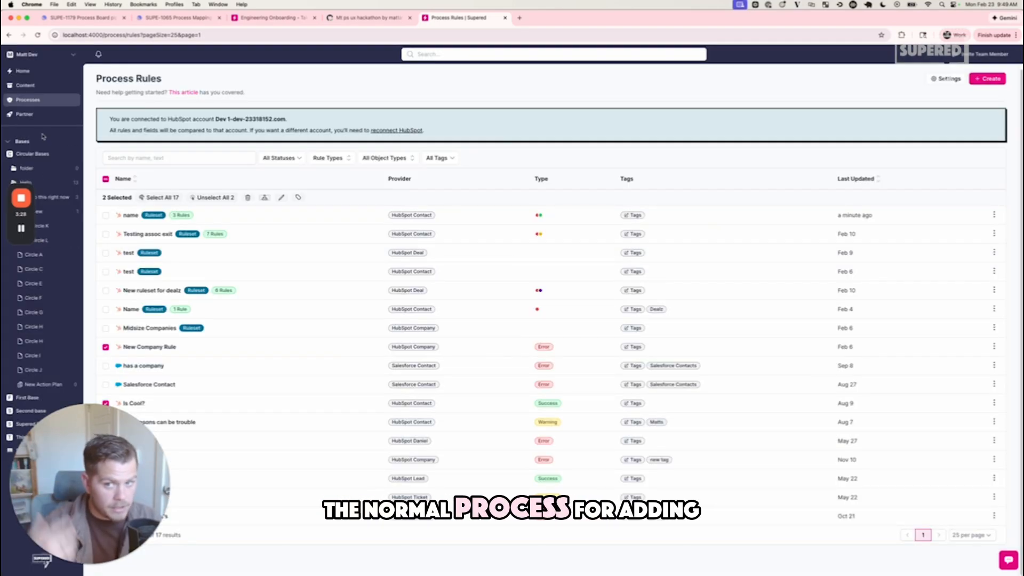
- Open the "Testing backfill" process board and bring up the rule management for its table
mouse_move(41, 115)
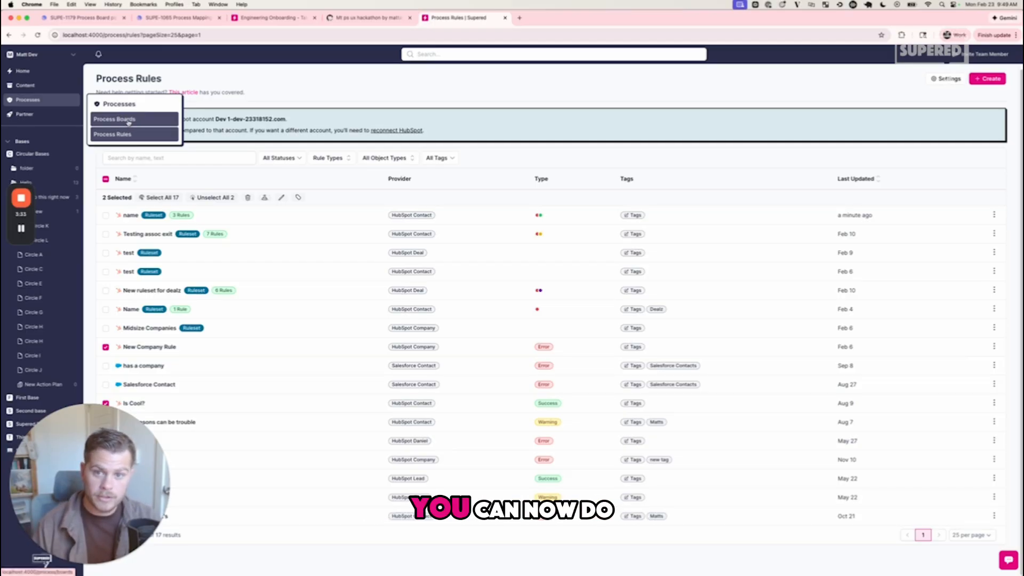
left_click(128, 123)
left_click(128, 161)
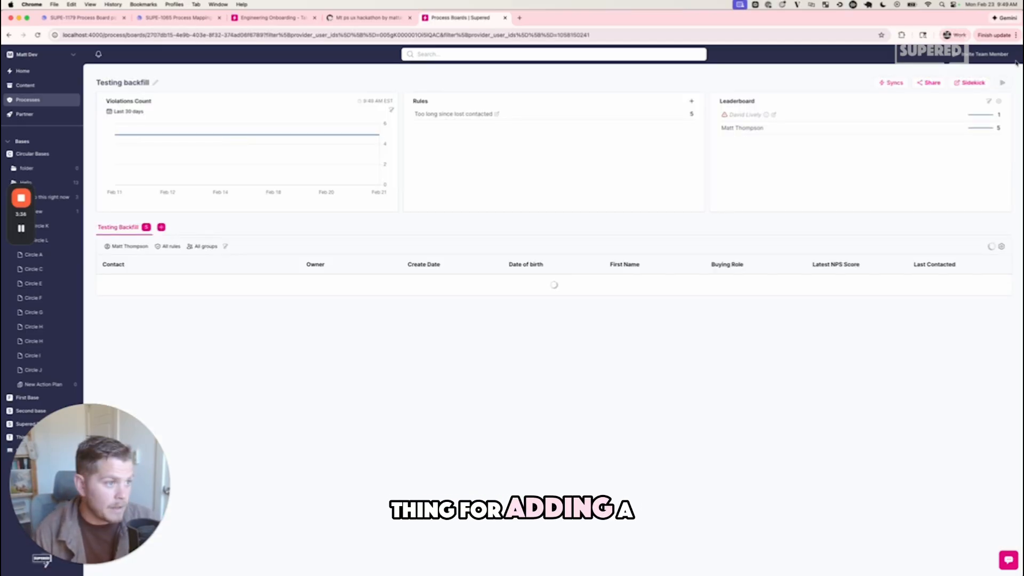
left_click(1003, 246)
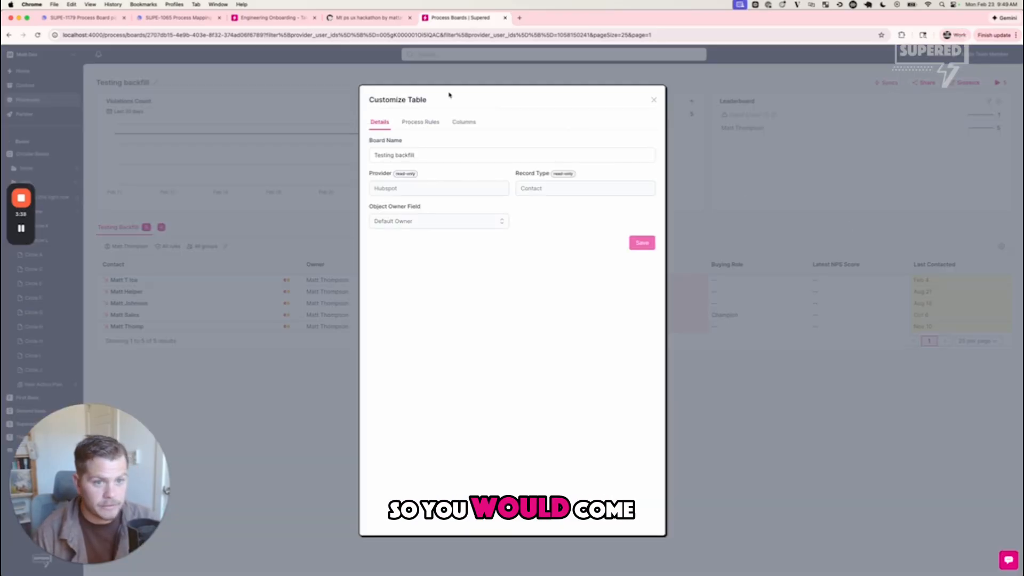
left_click(423, 123)
left_click(635, 143)
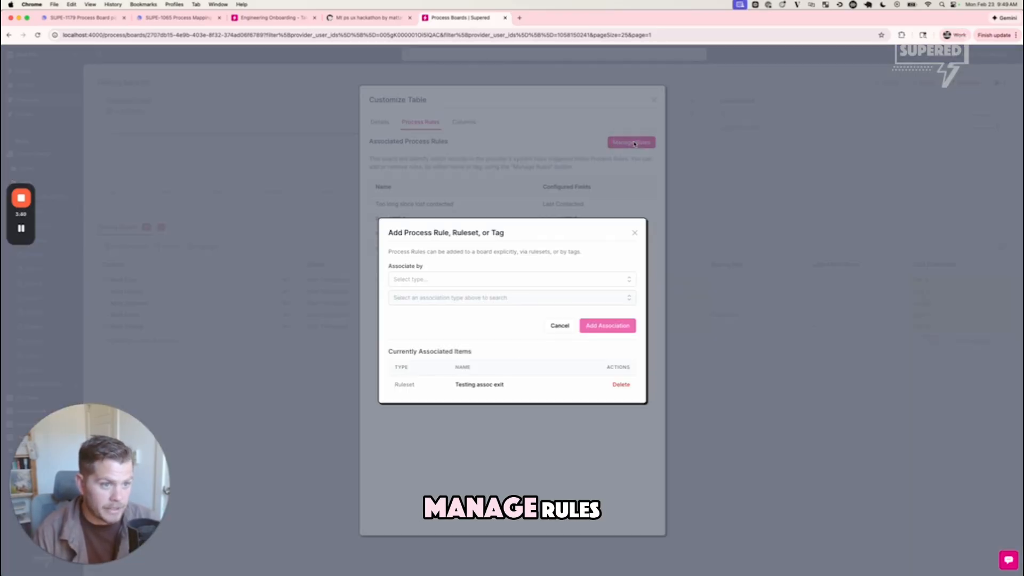
- Associate the ruleset "Name" with the board
left_click(488, 276)
left_click(447, 310)
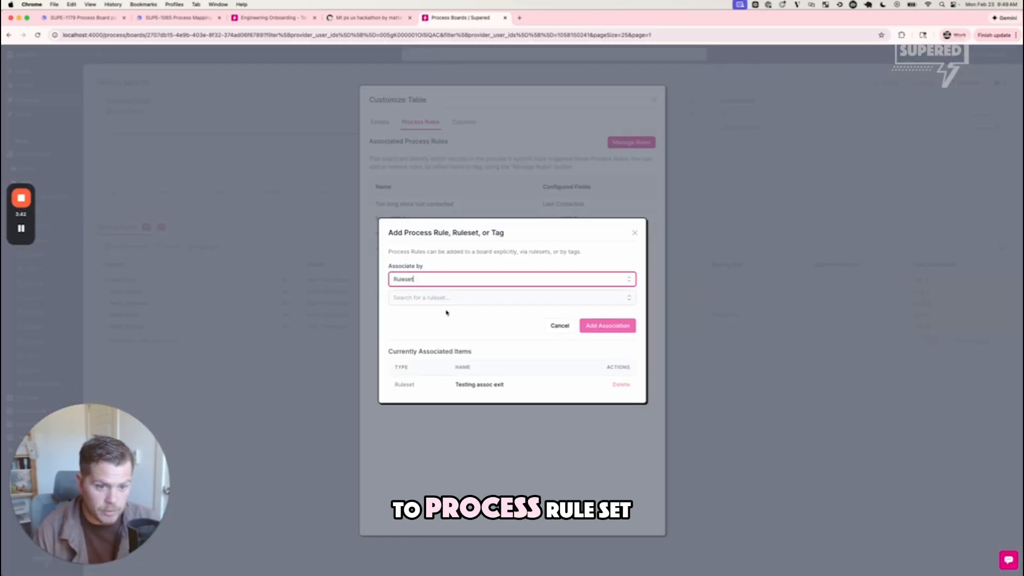
left_click(459, 298)
left_click(437, 317)
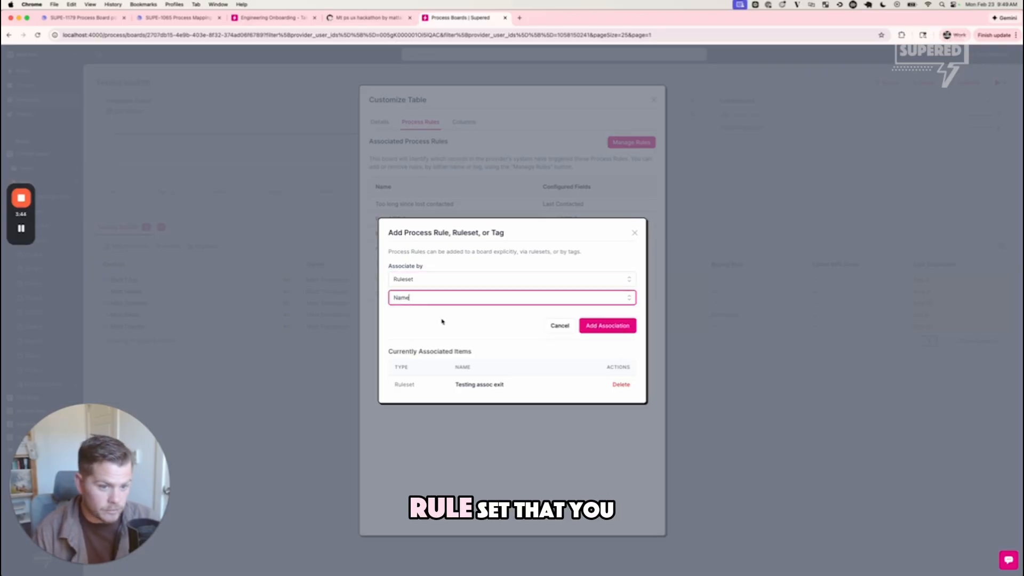
left_click(619, 329)
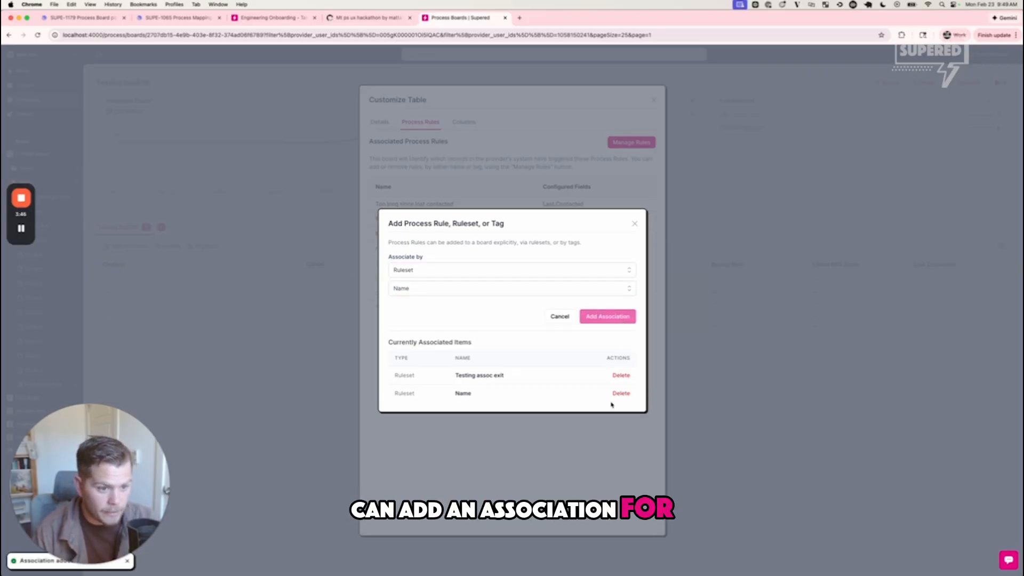